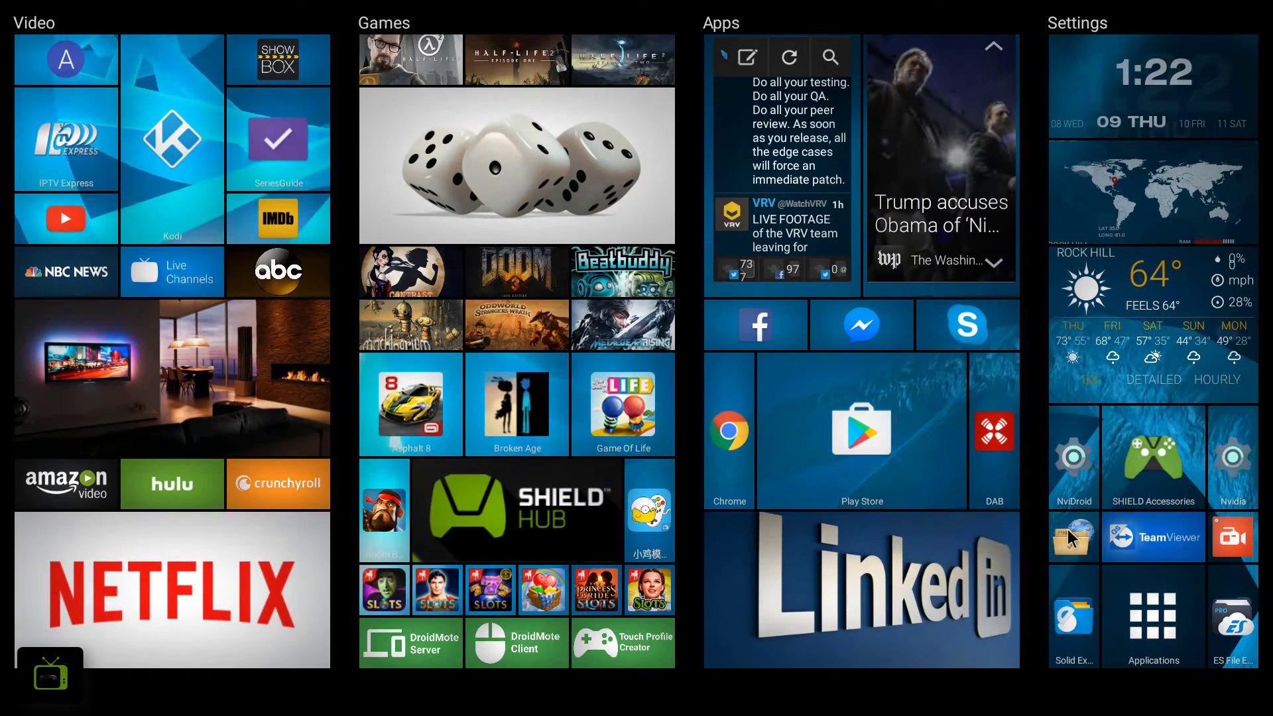
# - Launch TeamViewer QuickSupport from its Settings-column tile to show the device's connection ID
pyautogui.click(1166, 552)
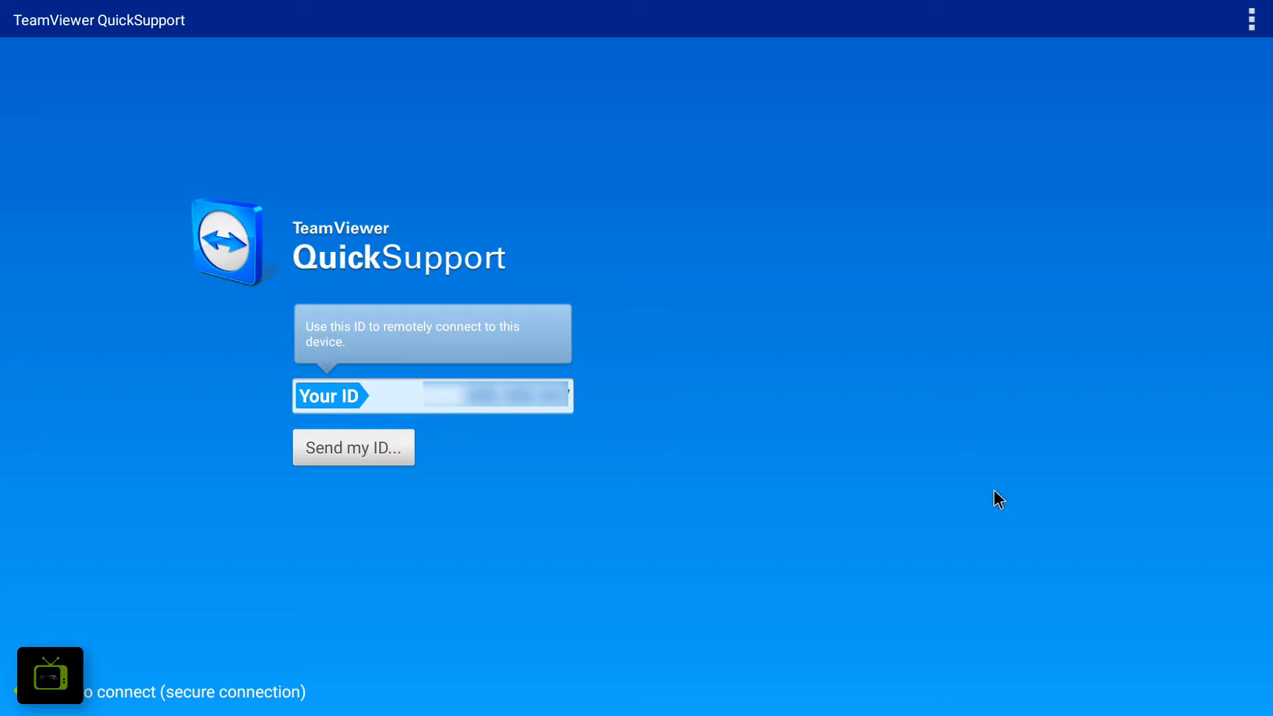
# - Exit TeamViewer QuickSupport with Back, returning to the TV launcher
pyautogui.press('Escape')
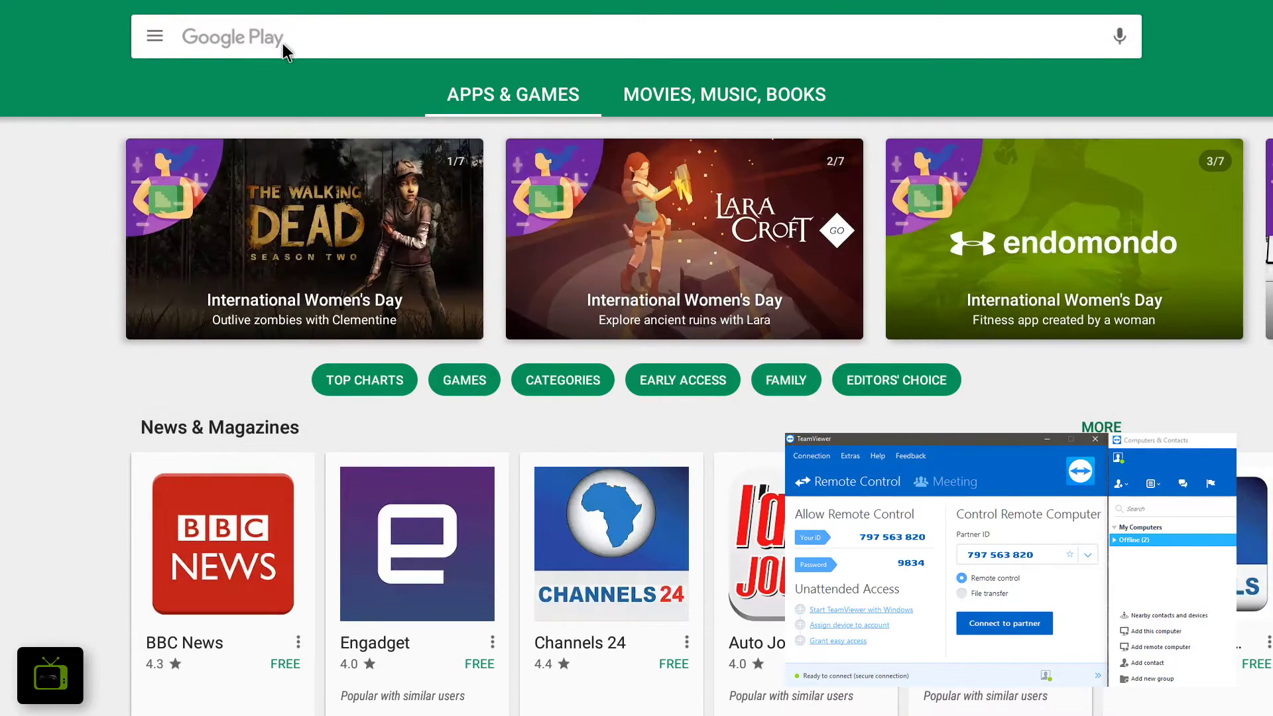
# - Search Google Play for 'teamviewer' from recent searches and preview the TeamViewer QuickSupport page
pyautogui.click(283, 50)
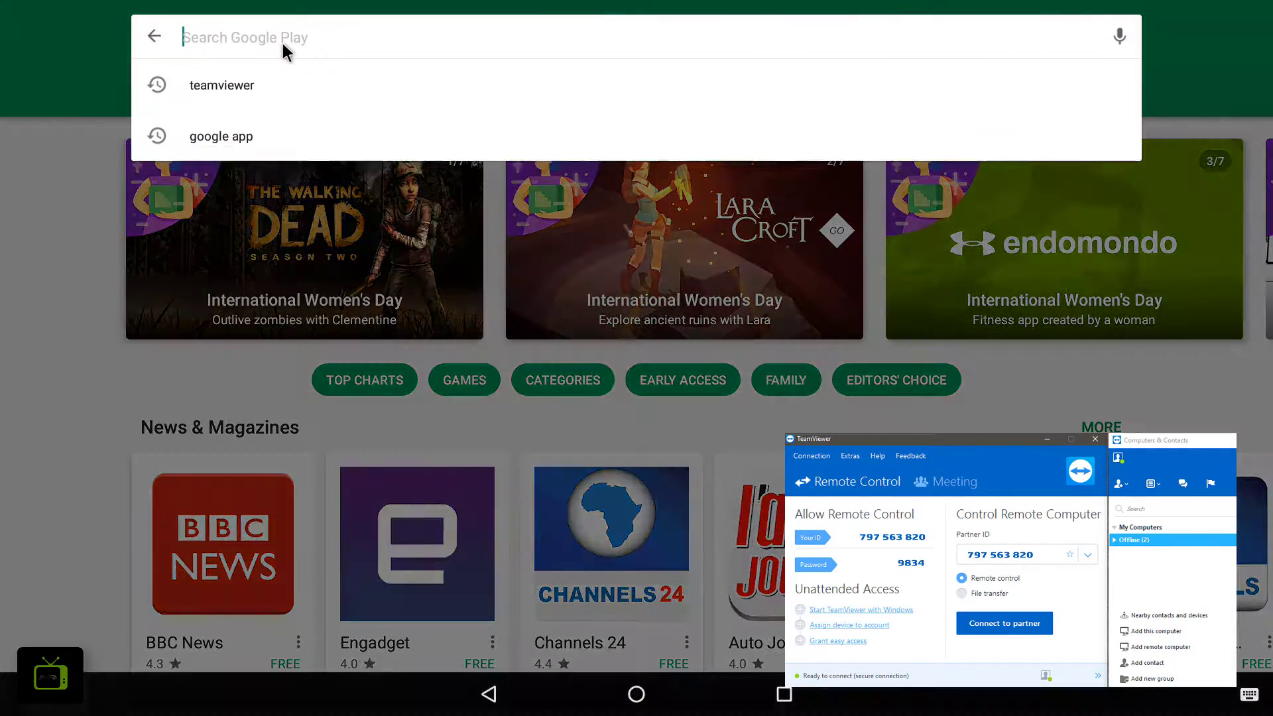
pyautogui.click(240, 96)
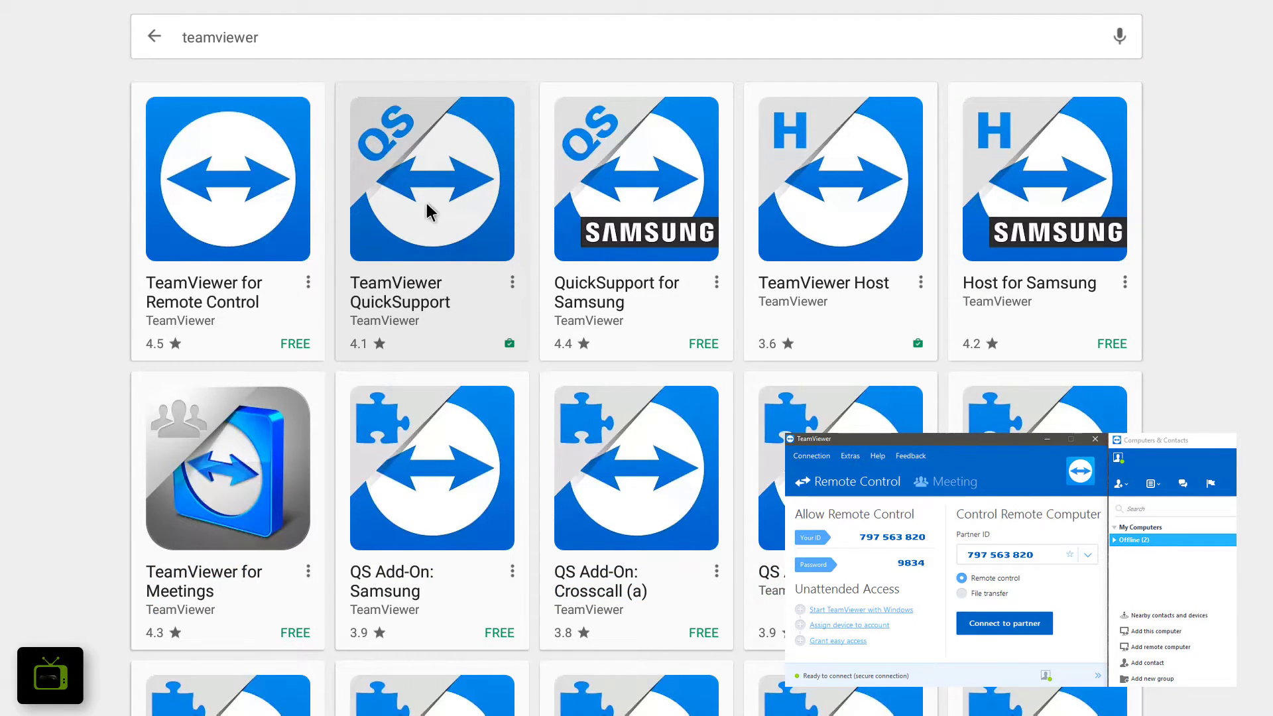
pyautogui.click(416, 243)
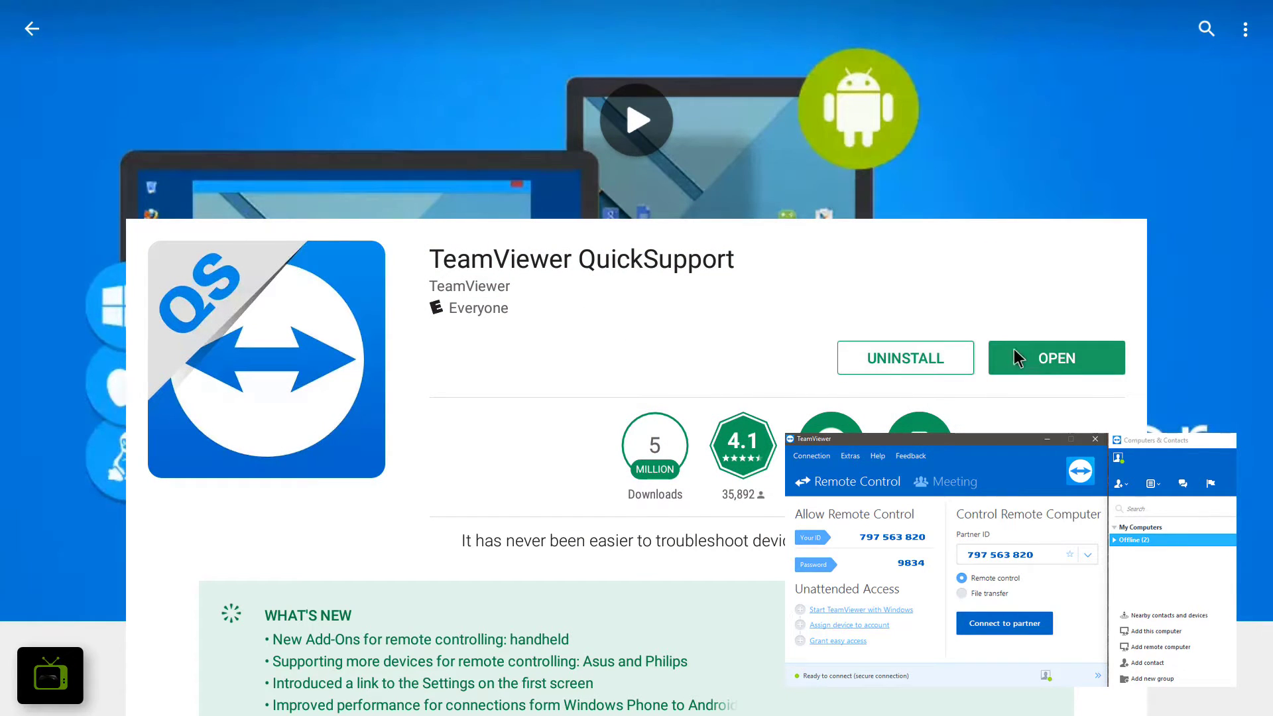
pyautogui.press('Escape')
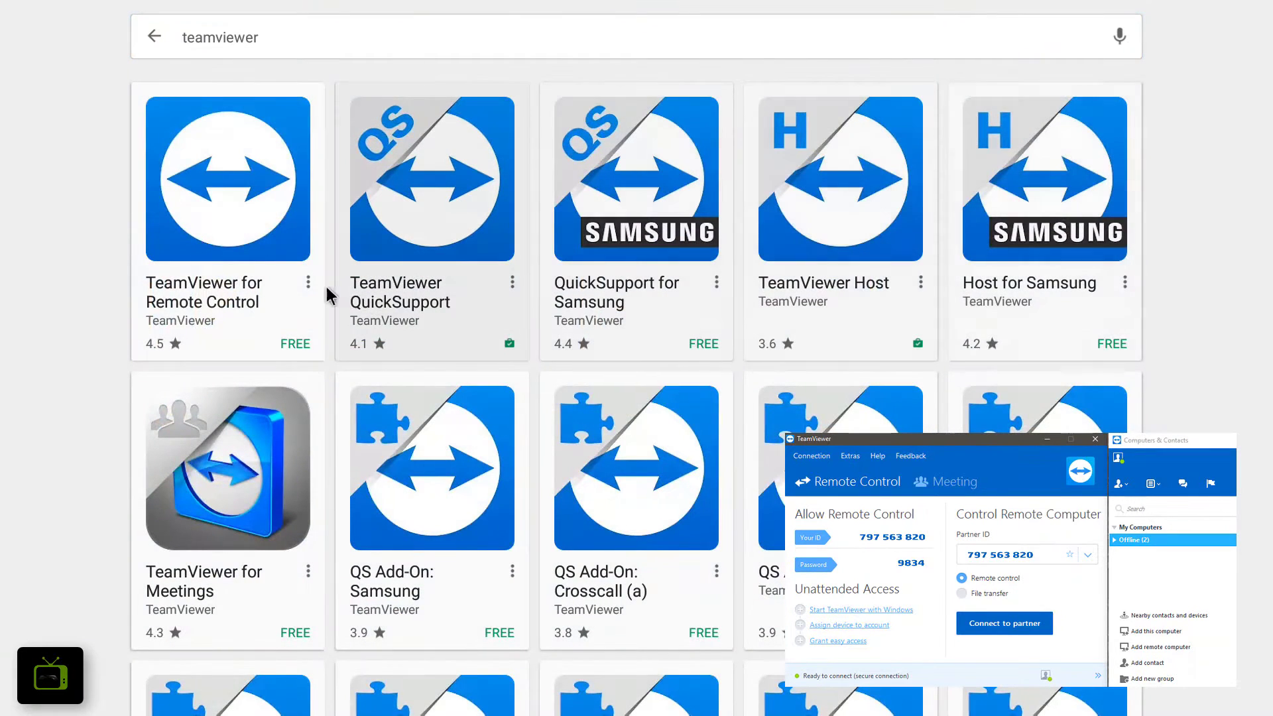
# - Check the TeamViewer for Remote Control page, then reopen the TeamViewer QuickSupport page
pyautogui.click(238, 223)
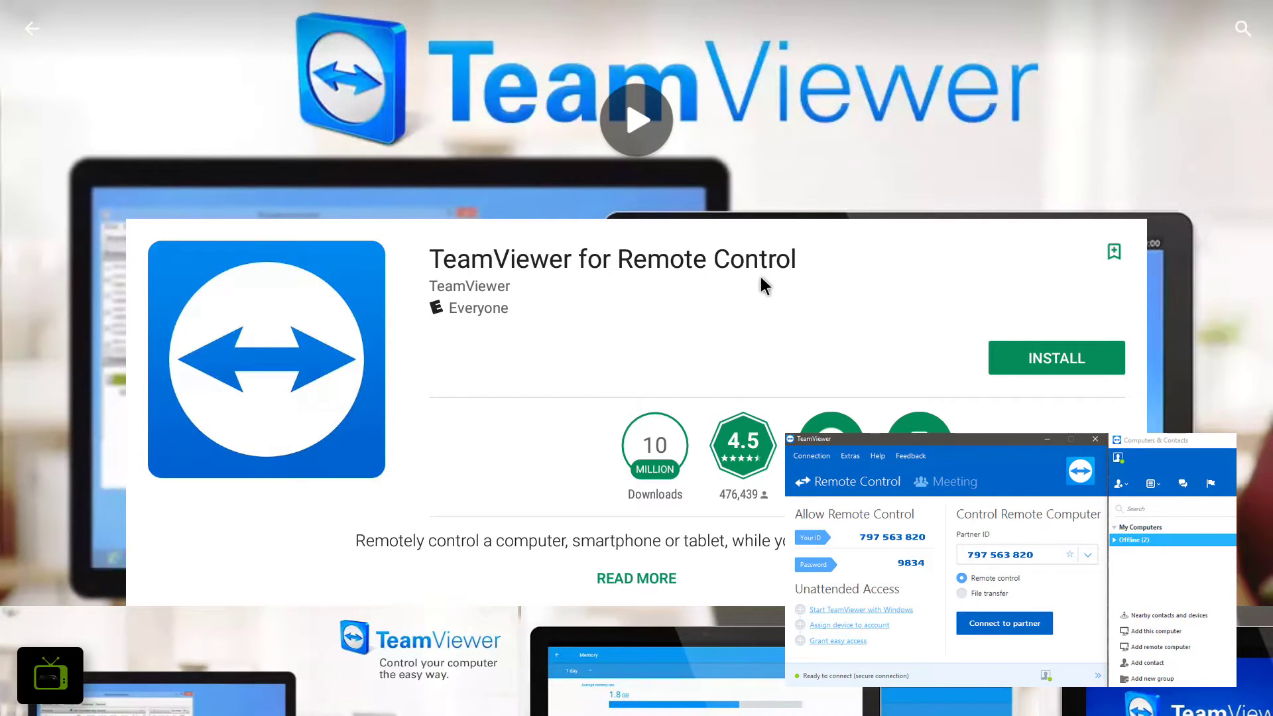
pyautogui.press('Escape')
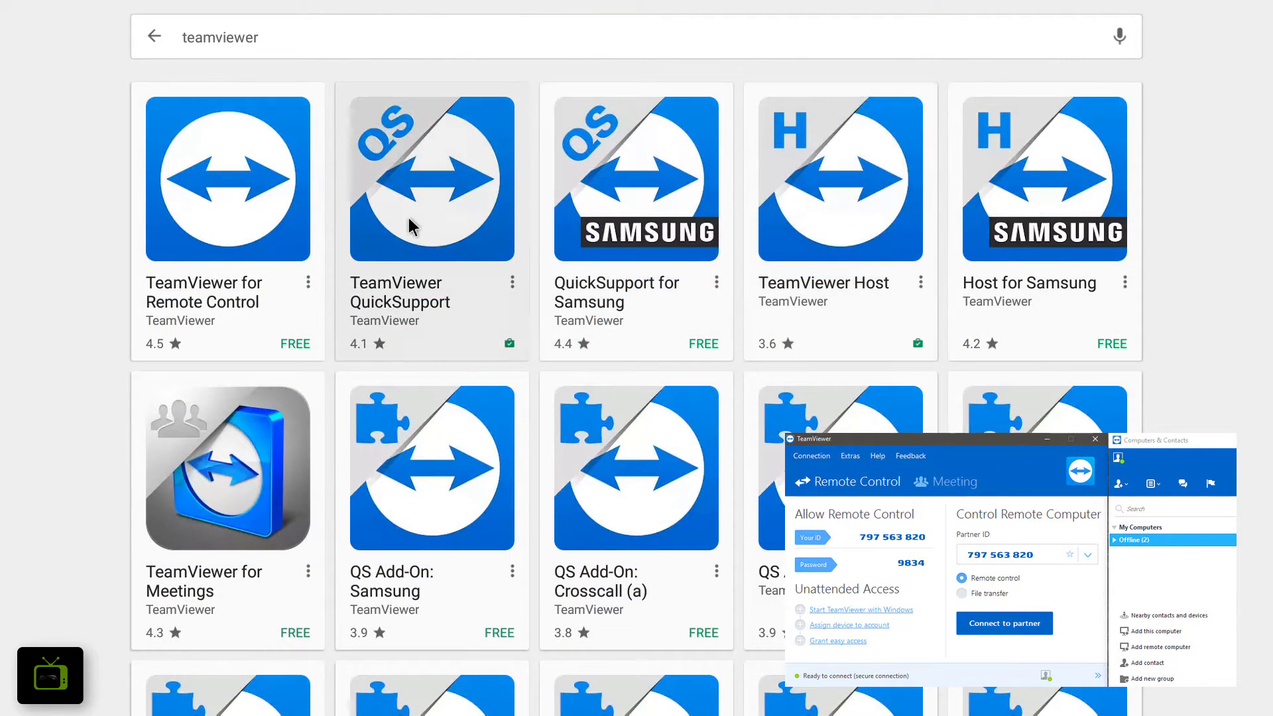
pyautogui.click(412, 227)
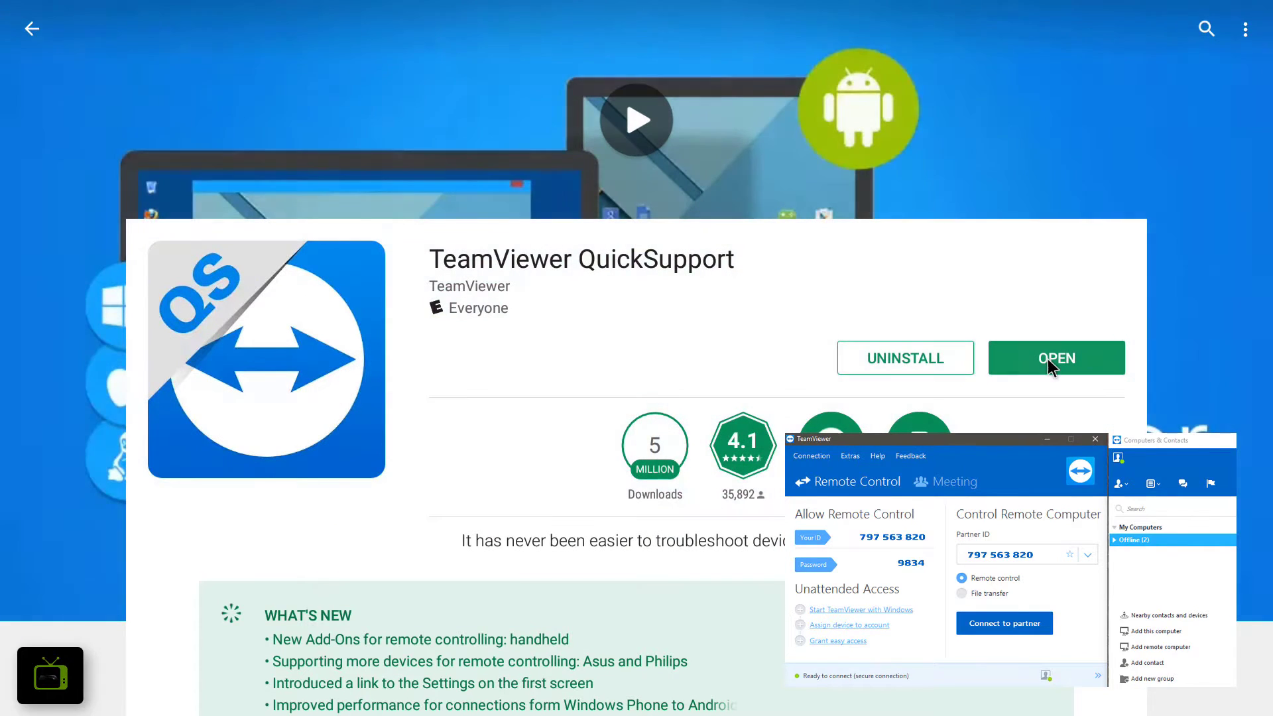
# - Open QuickSupport from its store page, allow the remote support request, and leave the chat screen
pyautogui.click(1050, 360)
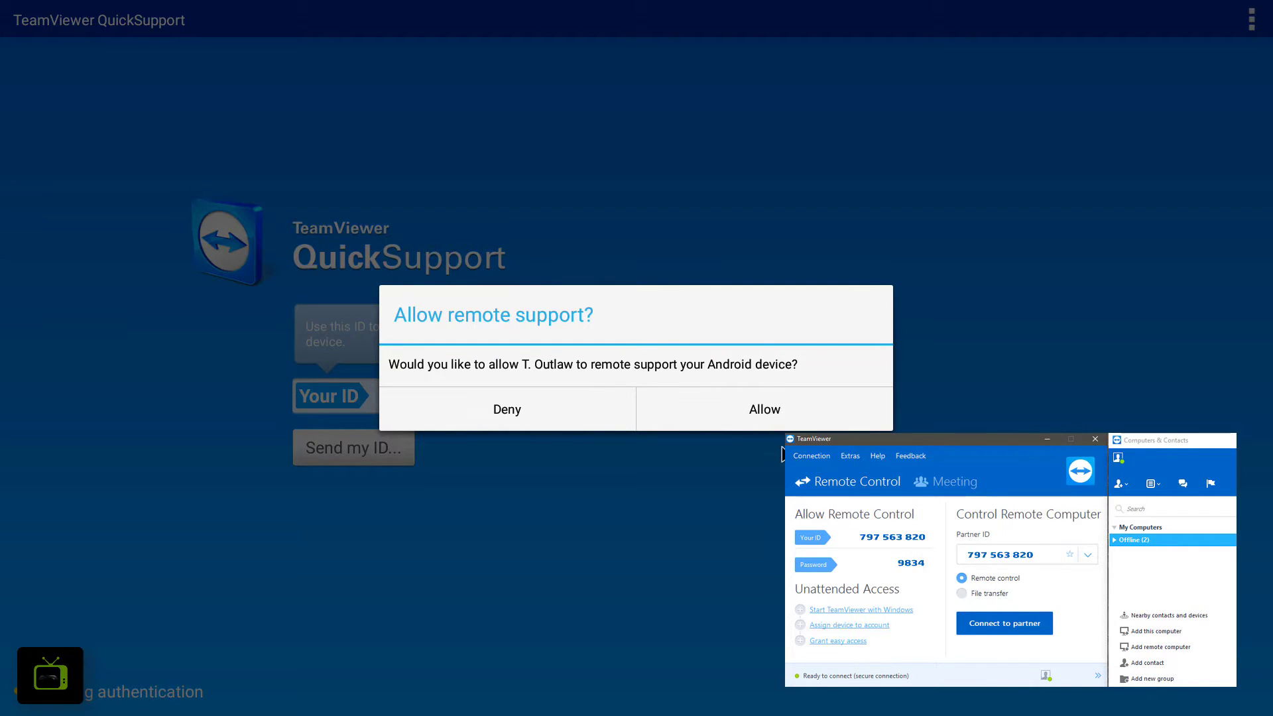
pyautogui.click(771, 409)
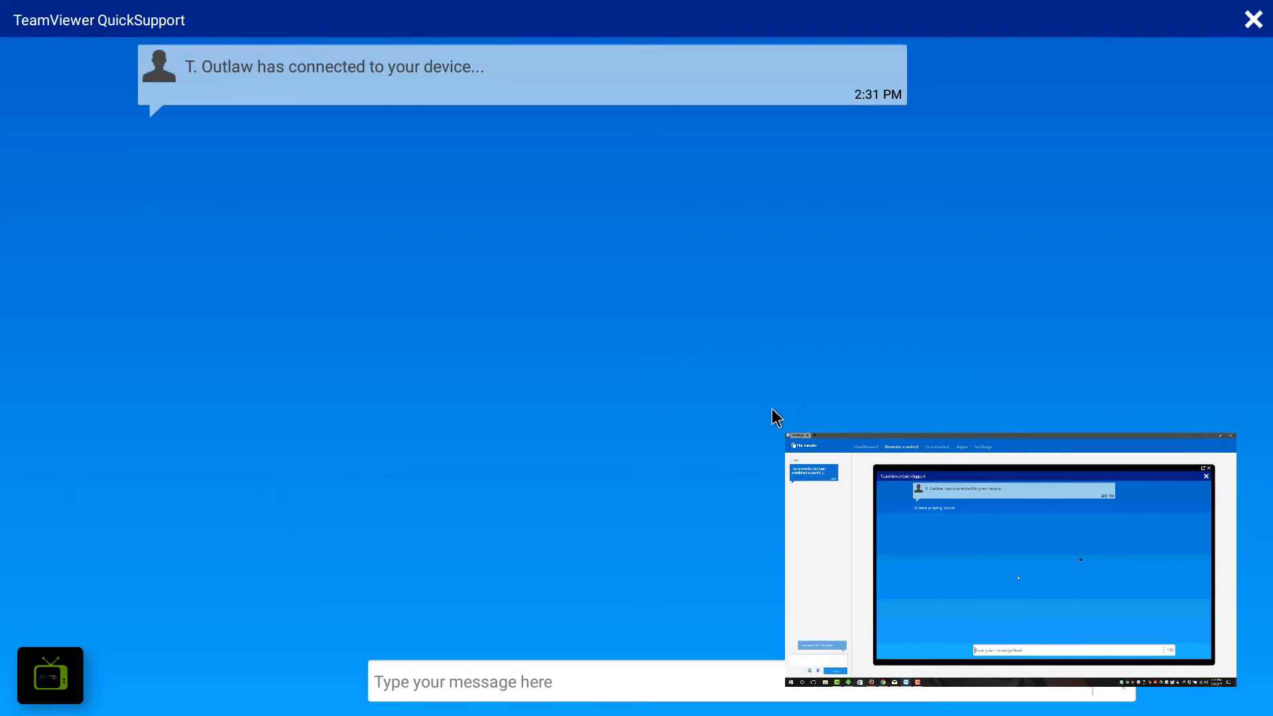
pyautogui.press('Escape')
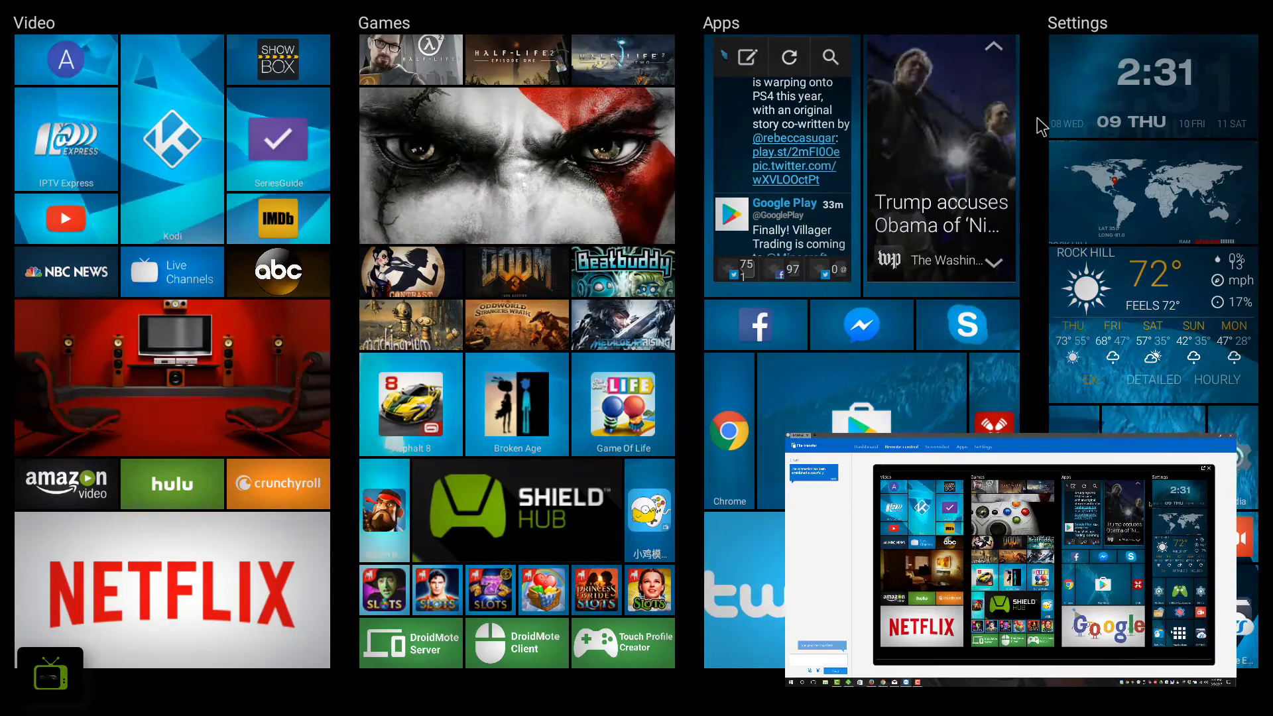
pyautogui.press('Menu')
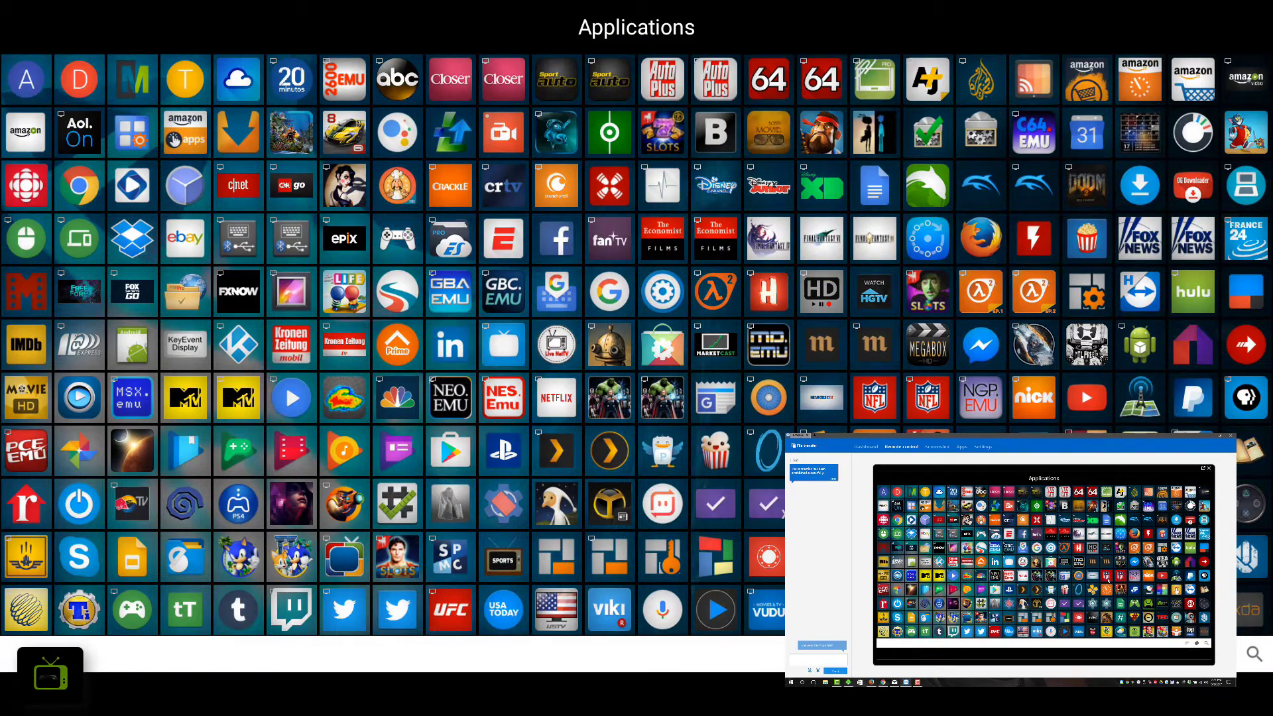
pyautogui.press('Down')
pyautogui.press('Down')
pyautogui.press('Down')
pyautogui.press('Down')
pyautogui.press('Down')
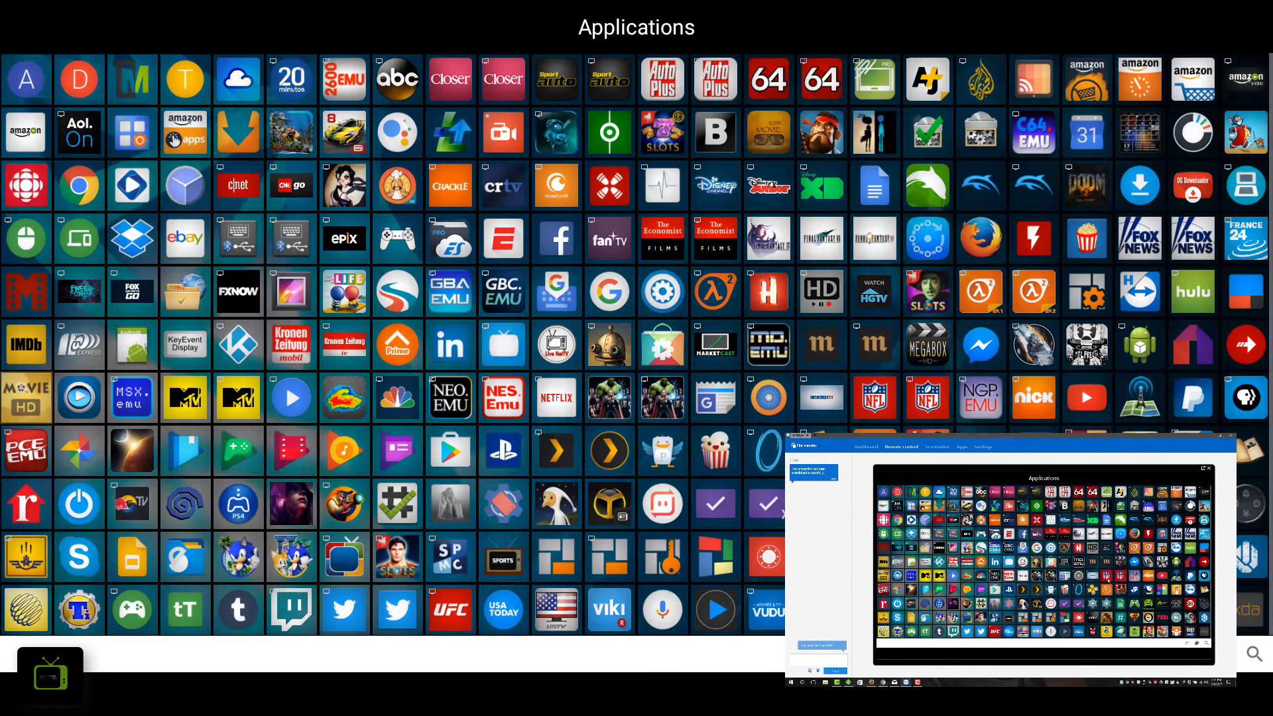
pyautogui.press('Down')
pyautogui.press('Down')
pyautogui.press('Down')
pyautogui.press('Down')
pyautogui.press('Down')
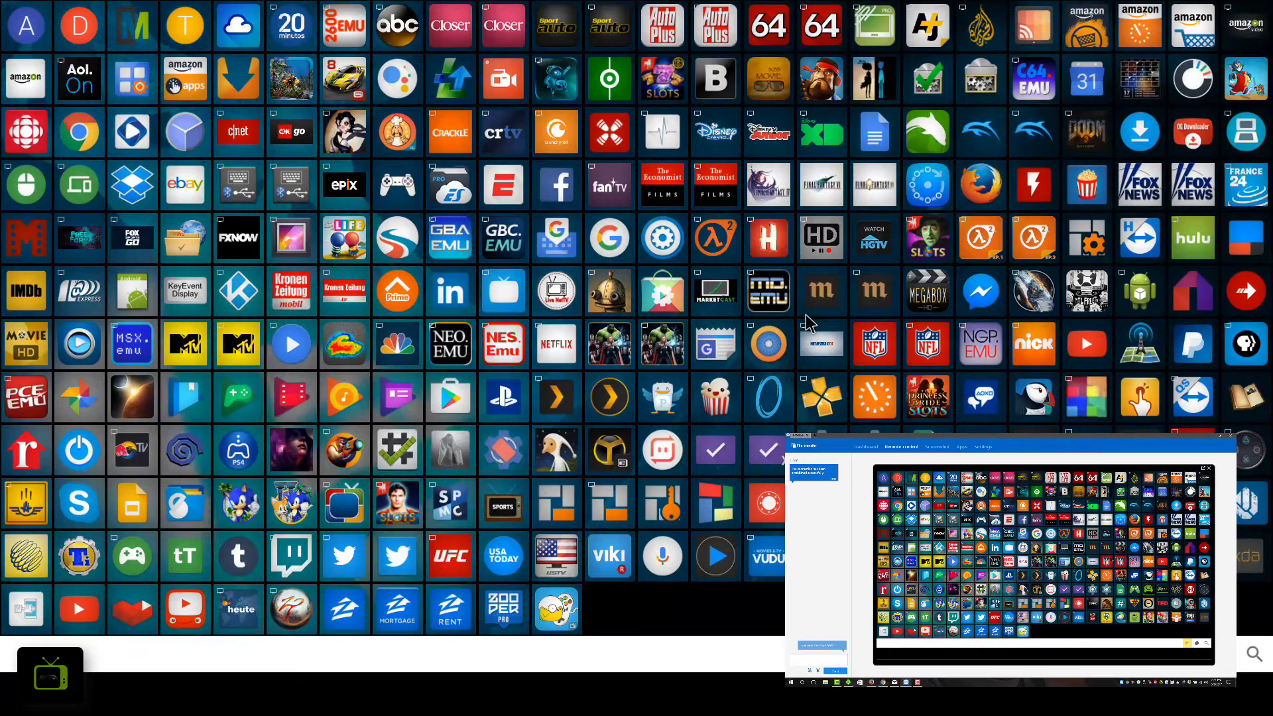
pyautogui.press('Escape')
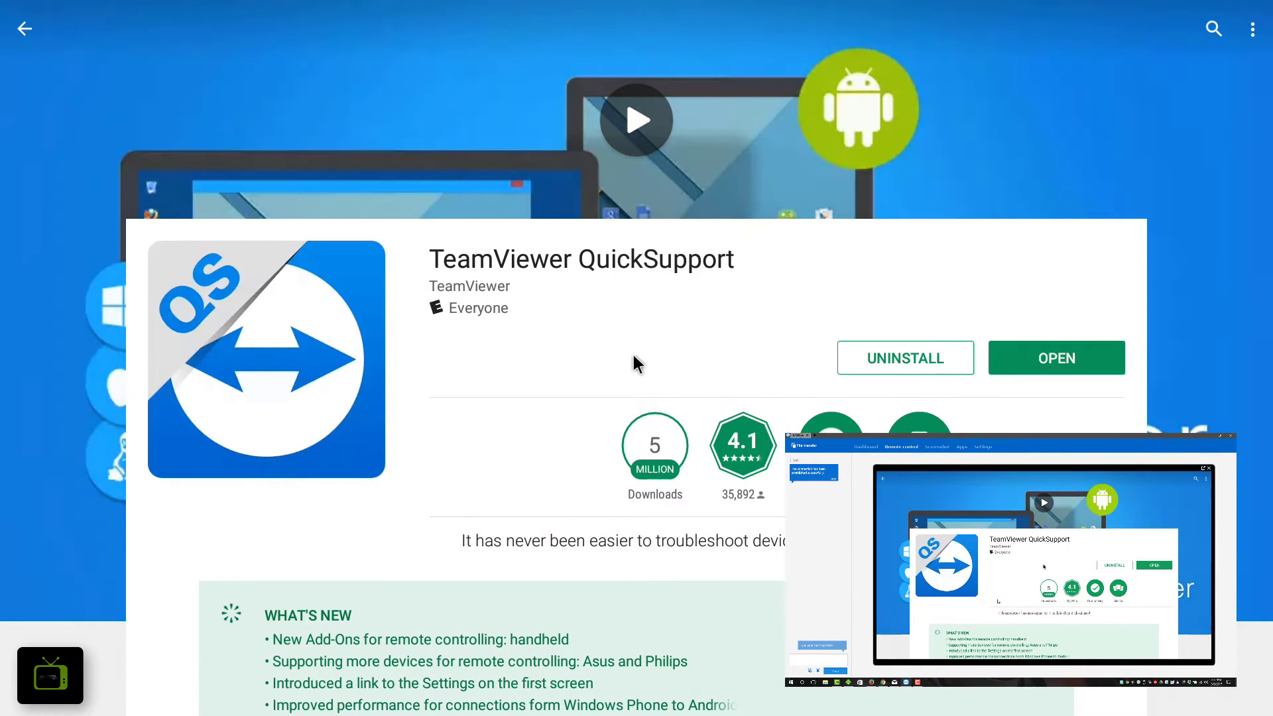
pyautogui.press('Escape')
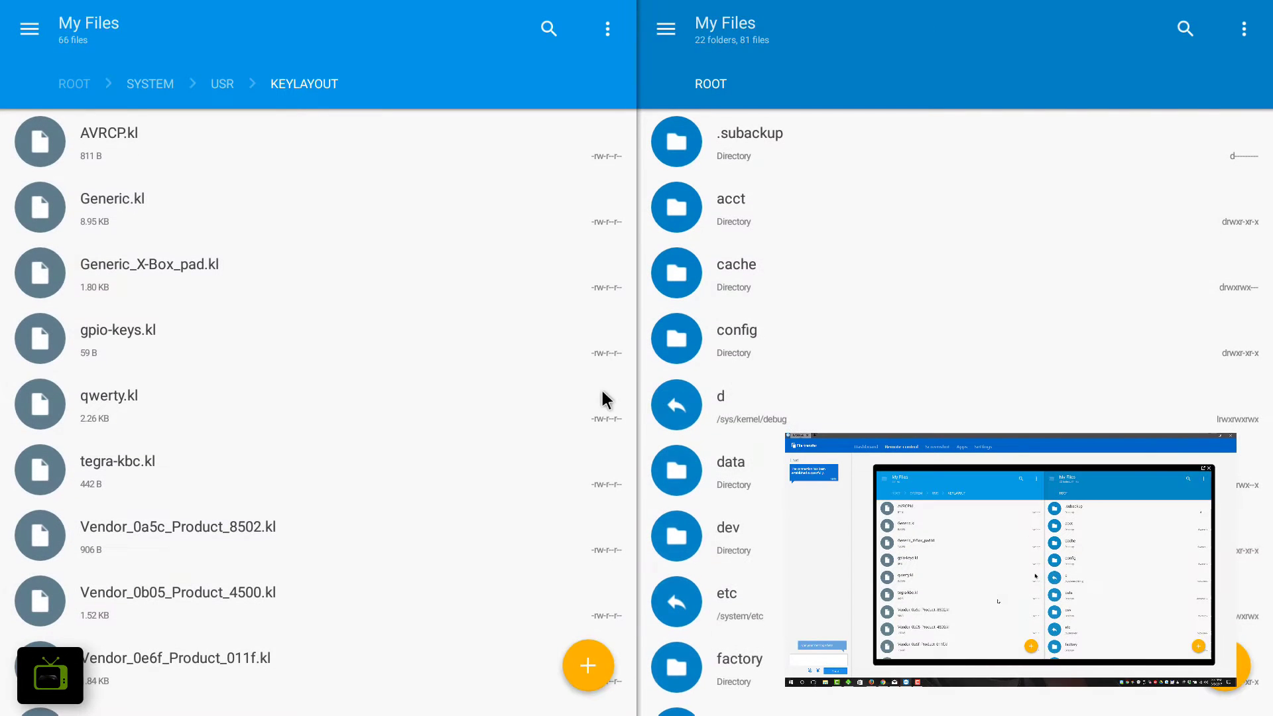
# - Browse to system/usr/keylayout in the second pane and open Vendor_1949_Product_0401.kl for editing
pyautogui.click(666, 30)
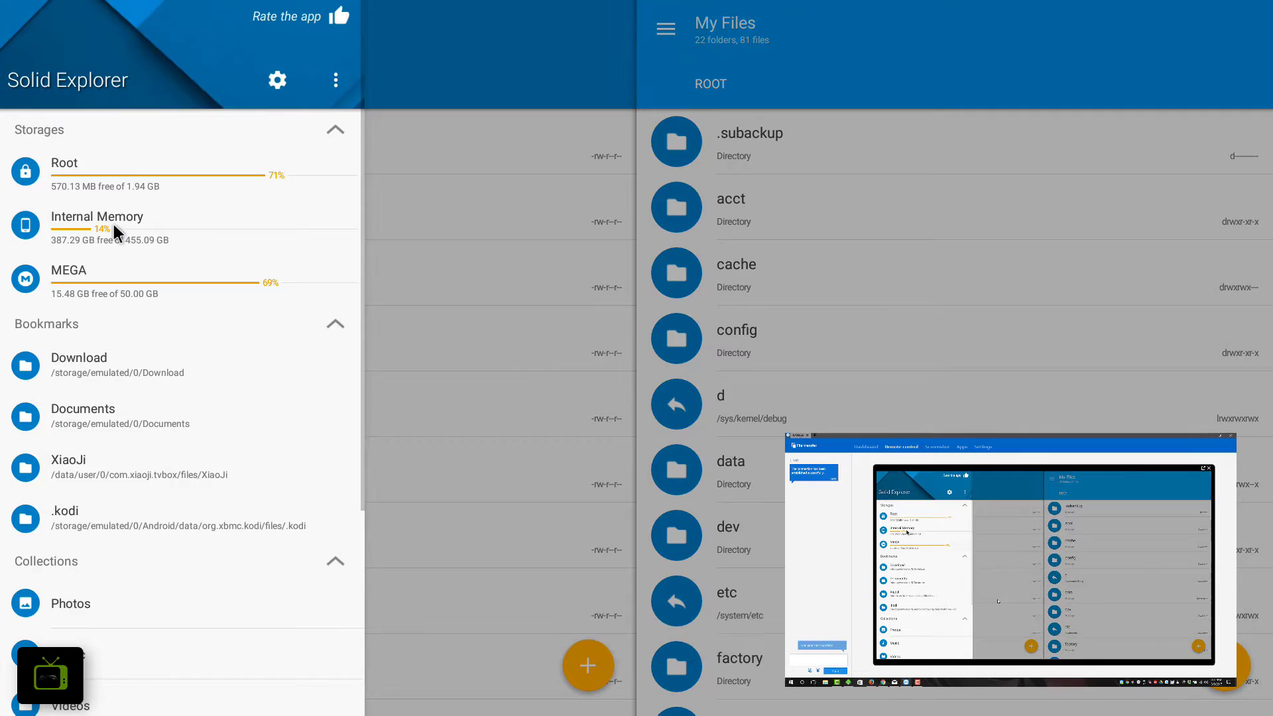
pyautogui.click(847, 200)
pyautogui.scroll(-2, 826, 398)
pyautogui.scroll(-3, 825, 249)
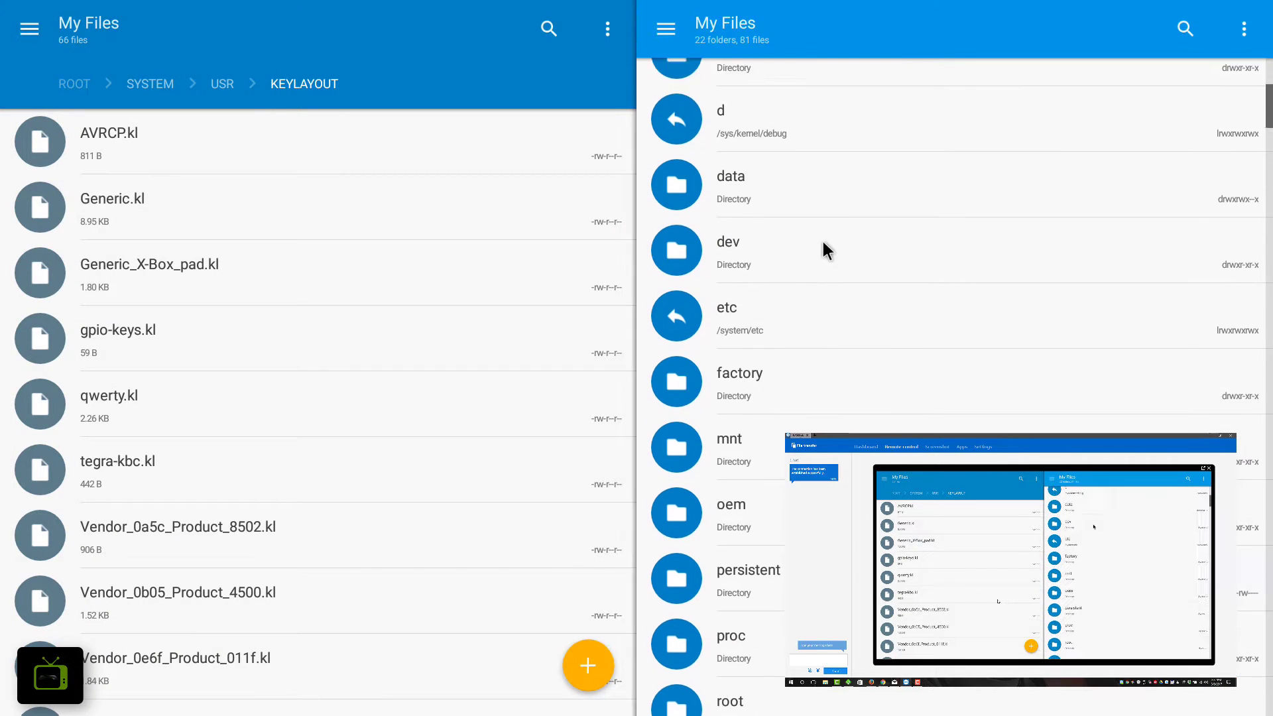
pyautogui.scroll(-2, 825, 250)
pyautogui.scroll(-5, 824, 421)
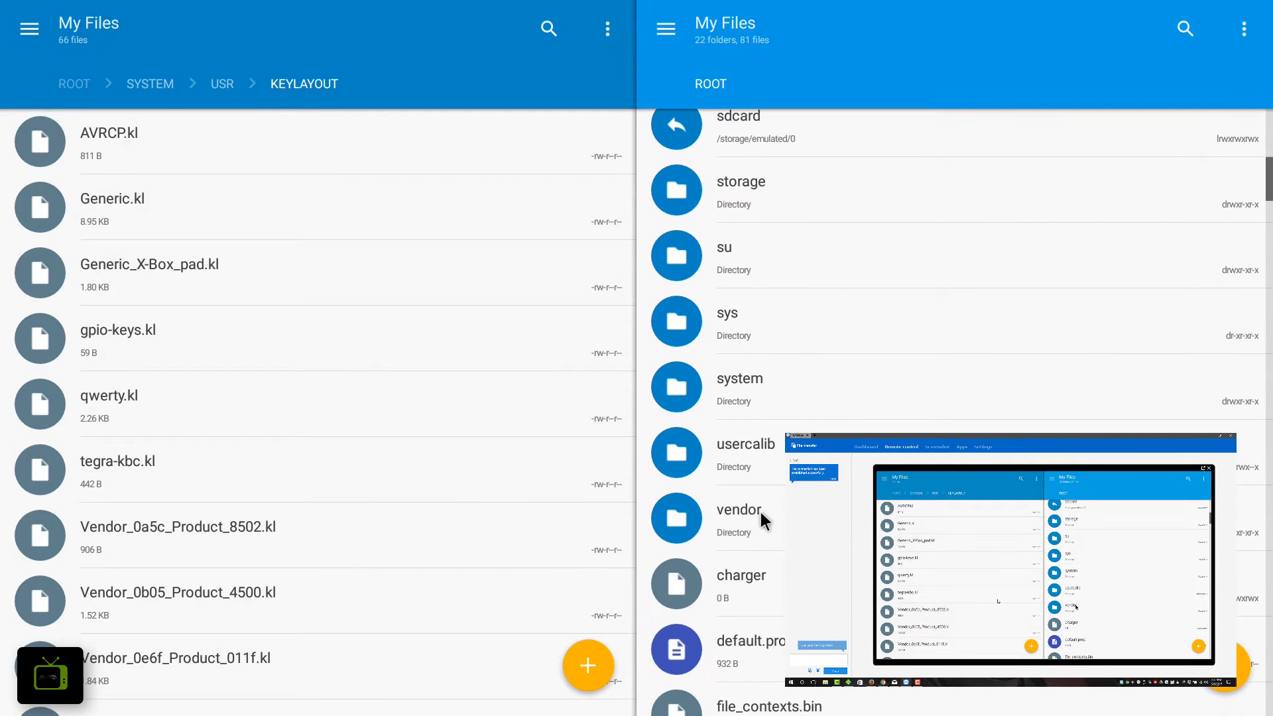
pyautogui.scroll(2, 754, 411)
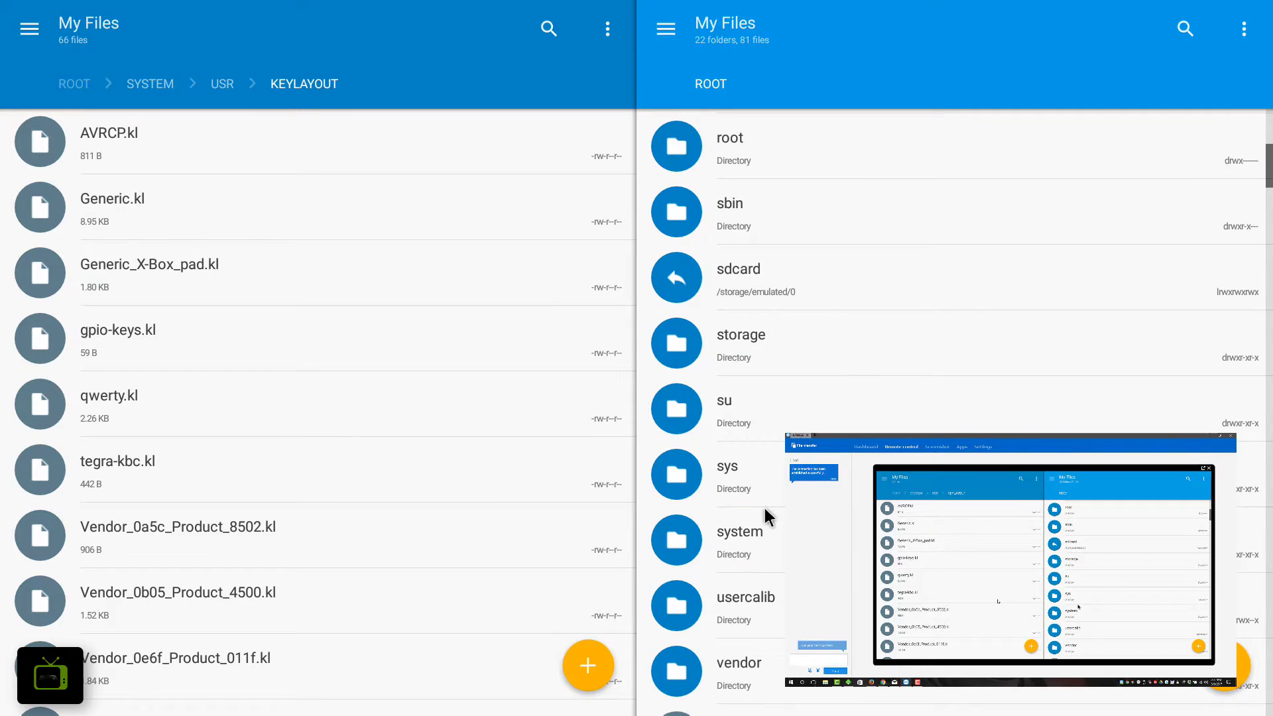
pyautogui.scroll(-2, 773, 562)
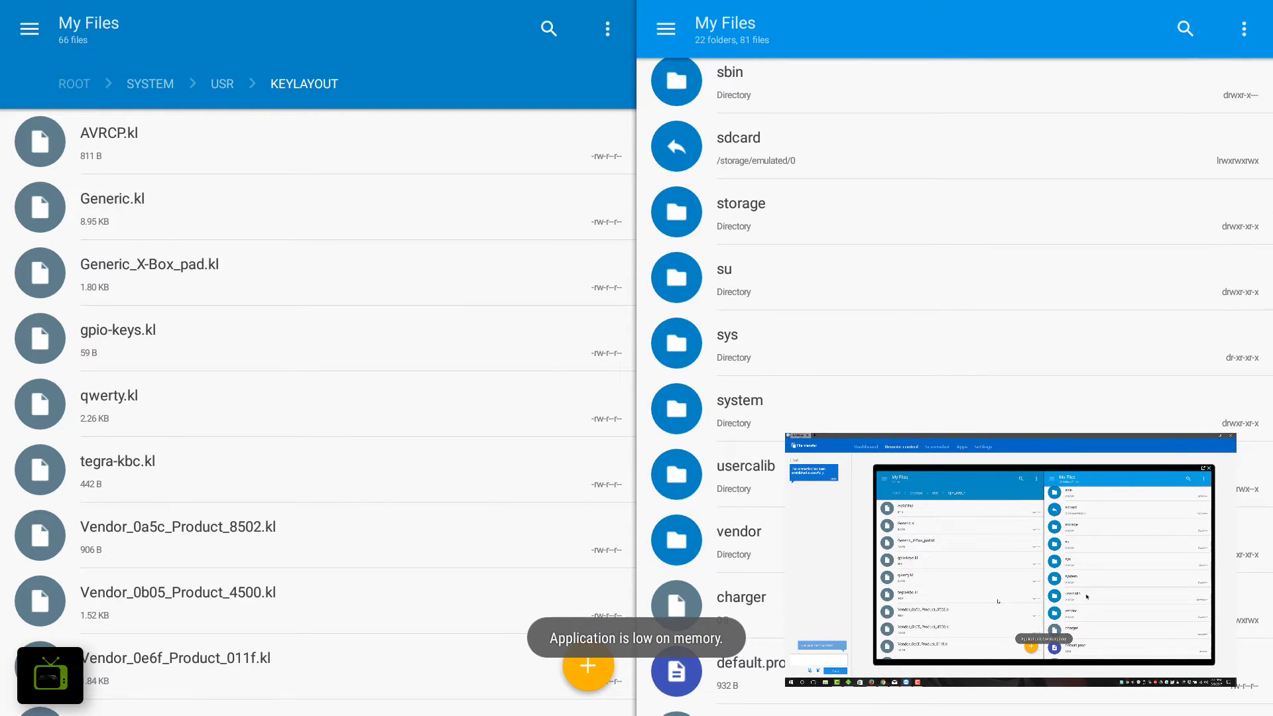
pyautogui.scroll(2, 795, 386)
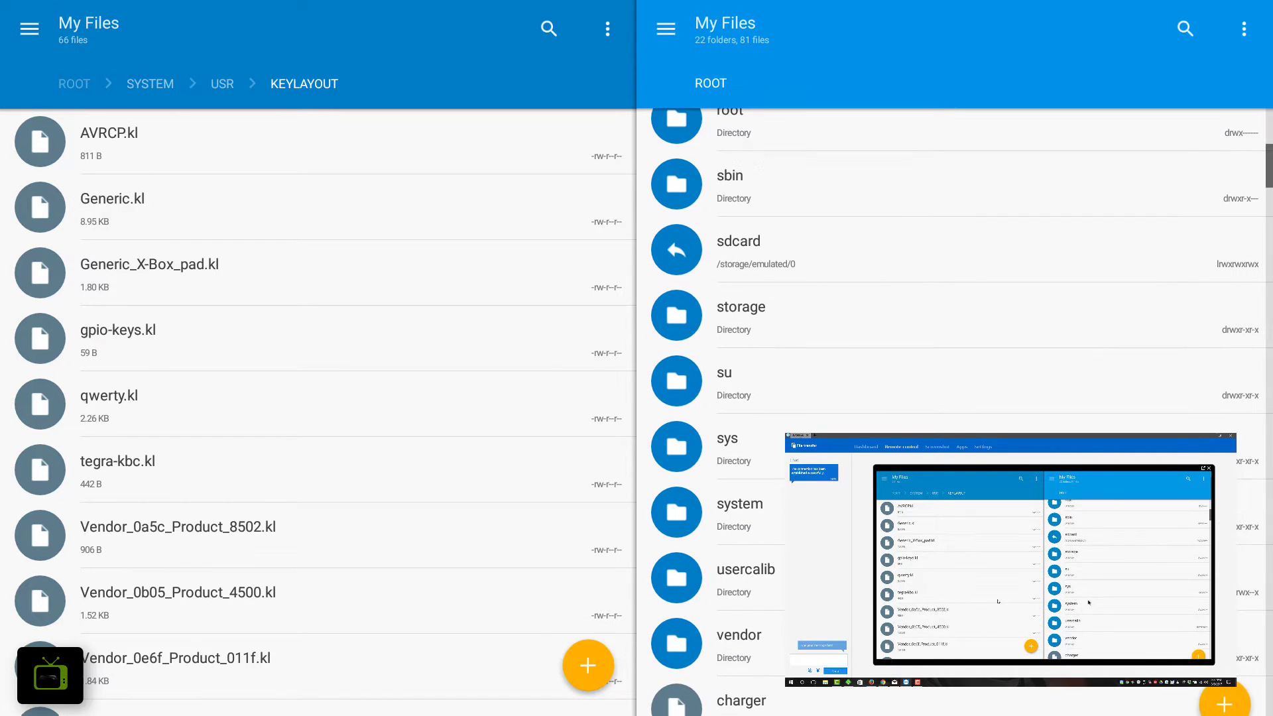
pyautogui.click(740, 510)
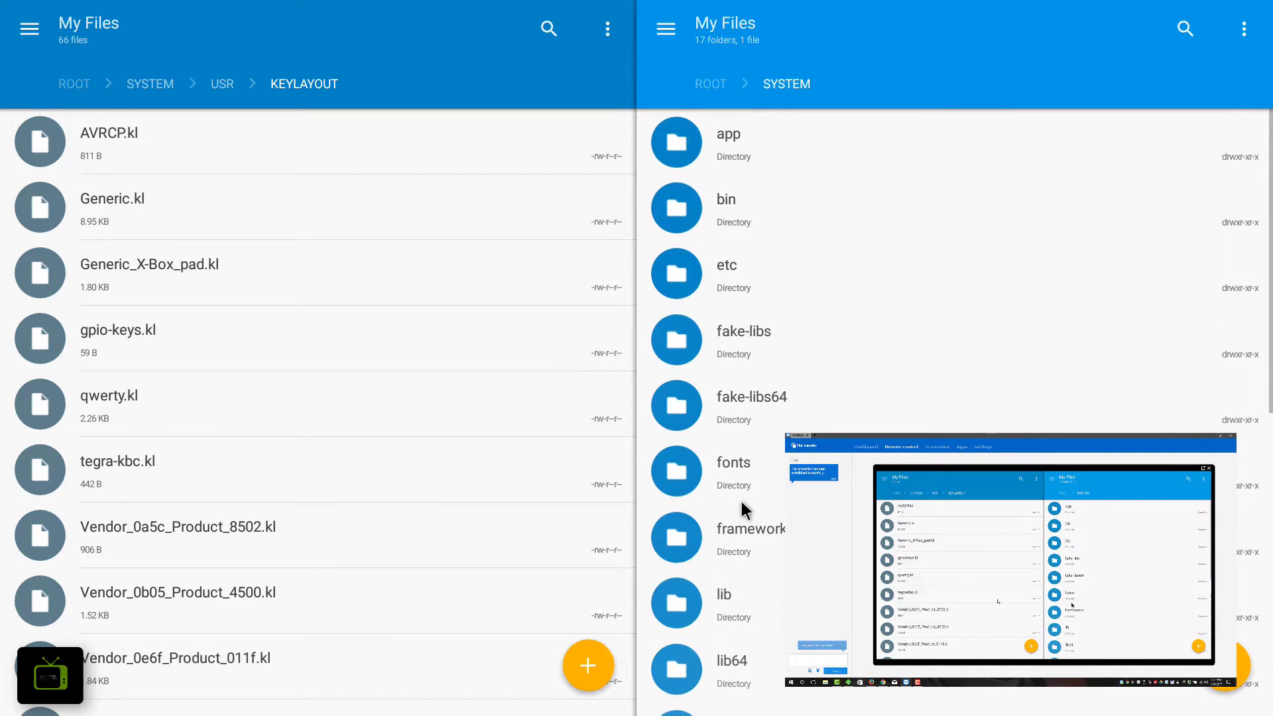
pyautogui.scroll(-5, 756, 448)
pyautogui.scroll(-3, 753, 368)
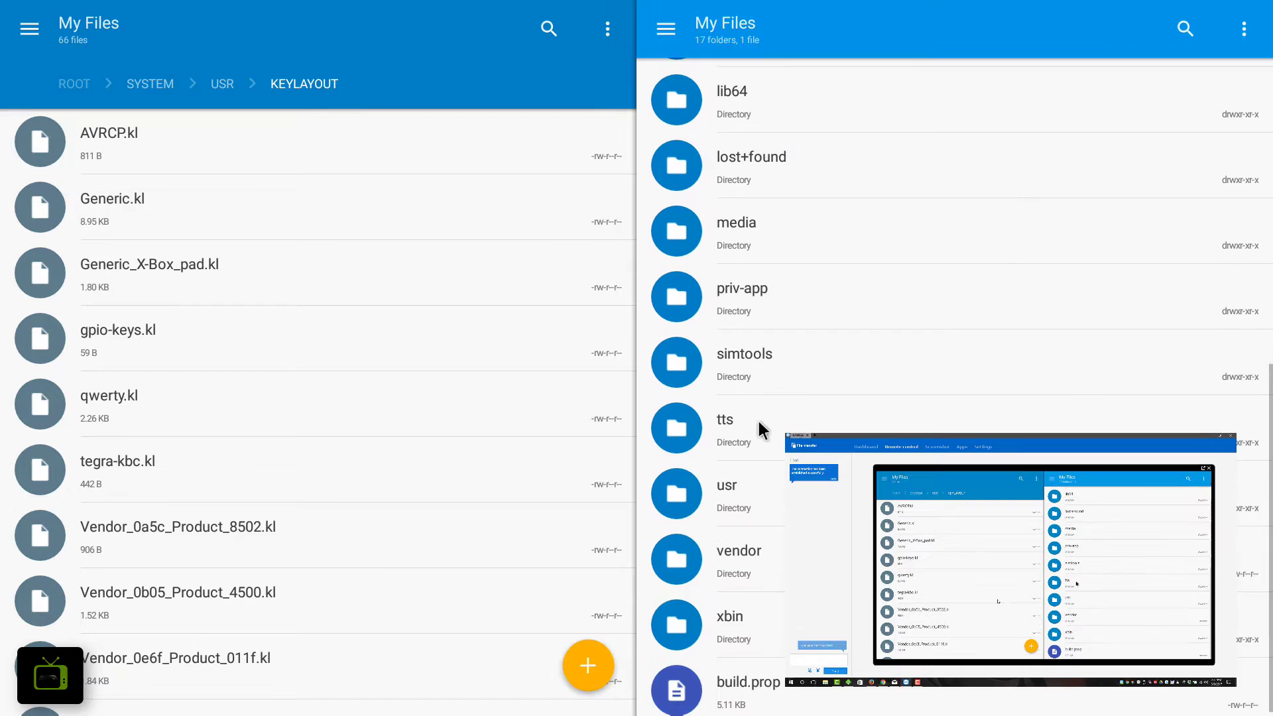
pyautogui.click(752, 498)
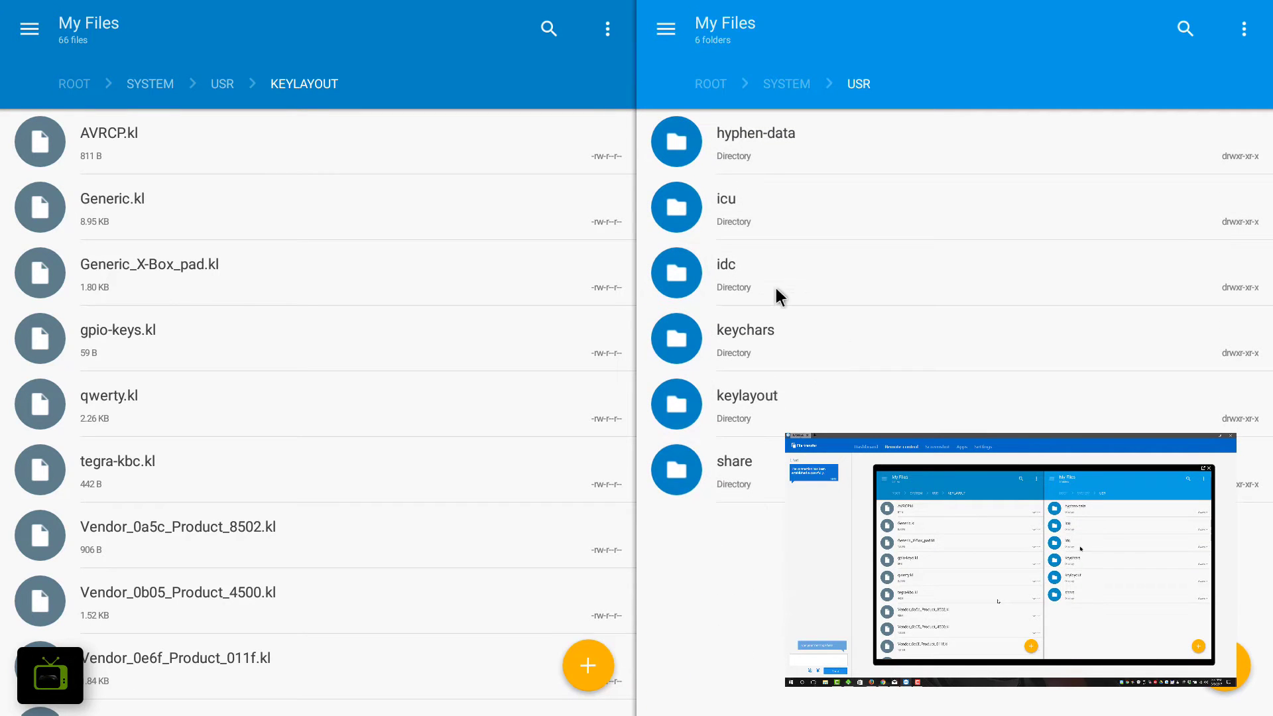
pyautogui.click(751, 401)
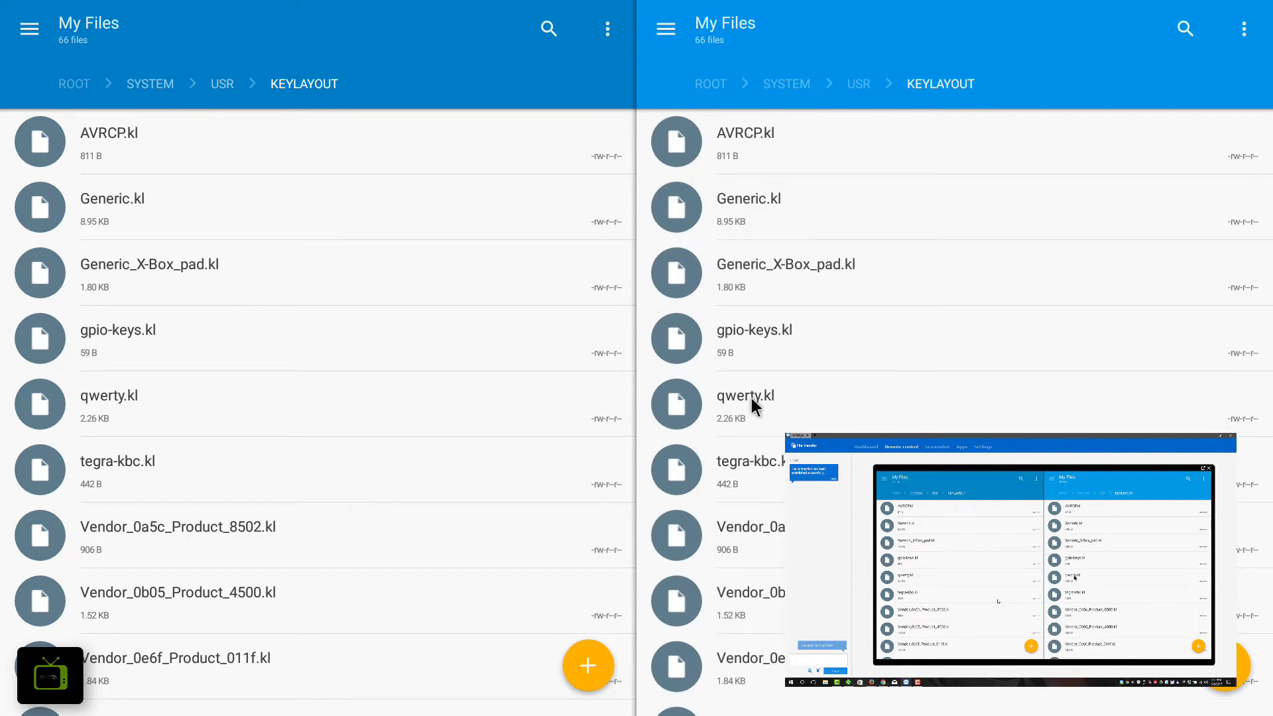
pyautogui.scroll(-10, 836, 284)
pyautogui.scroll(-5, 836, 280)
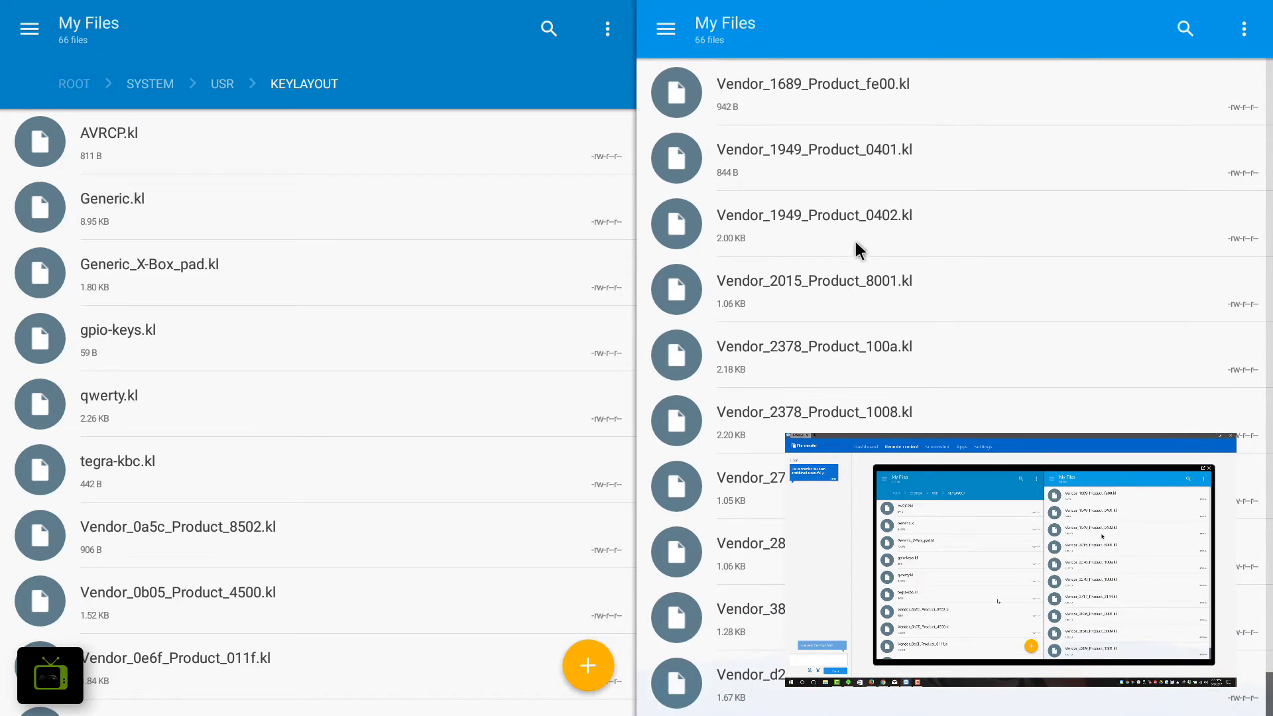
pyautogui.scroll(2, 864, 341)
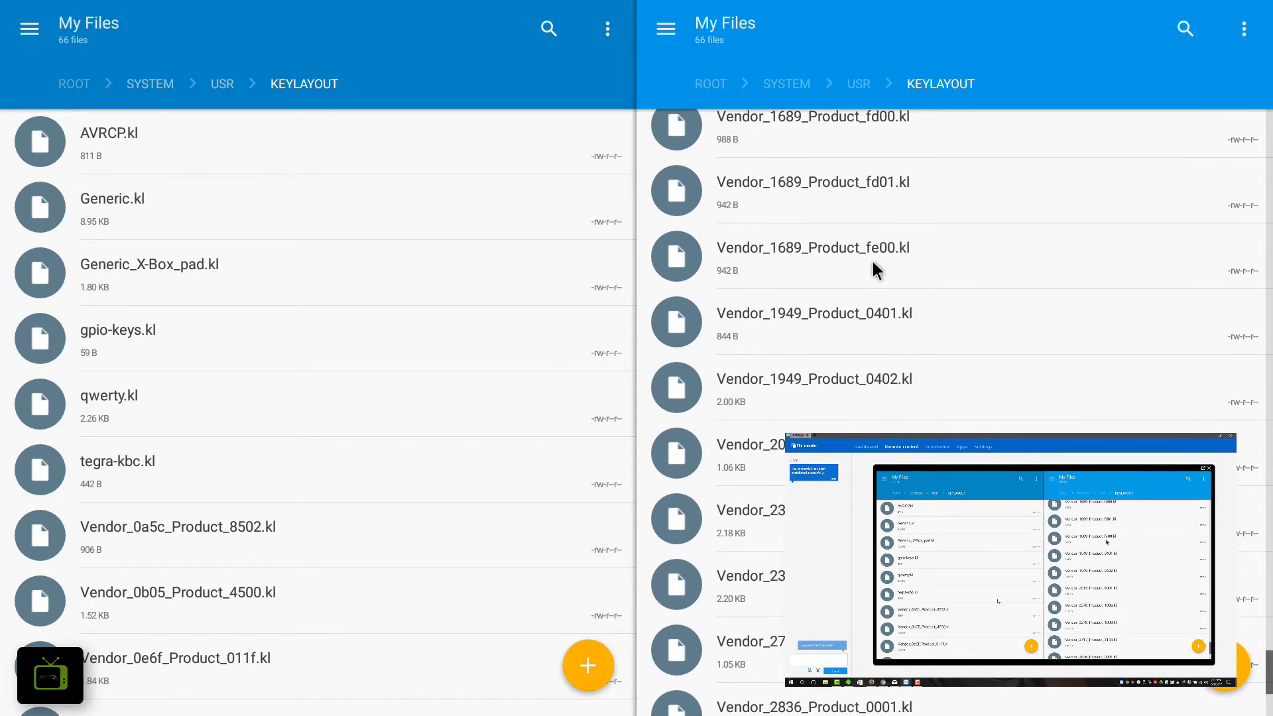
pyautogui.click(878, 312)
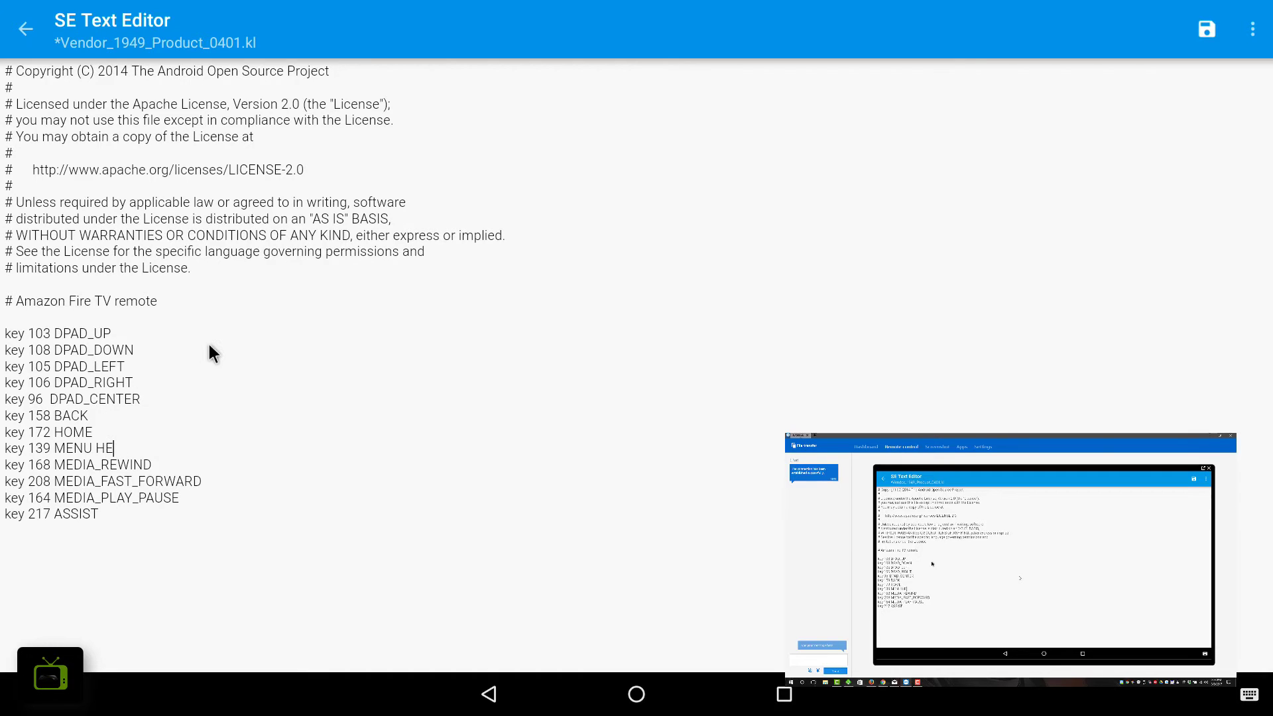
pyautogui.write('LL')
pyautogui.write('OO')
# - Erase the test text from the key 139 MENU line and close SE Text Editor
pyautogui.press('BackSpace')
pyautogui.write("I'm")
pyautogui.write(' on the c')
pyautogui.write('omputer')
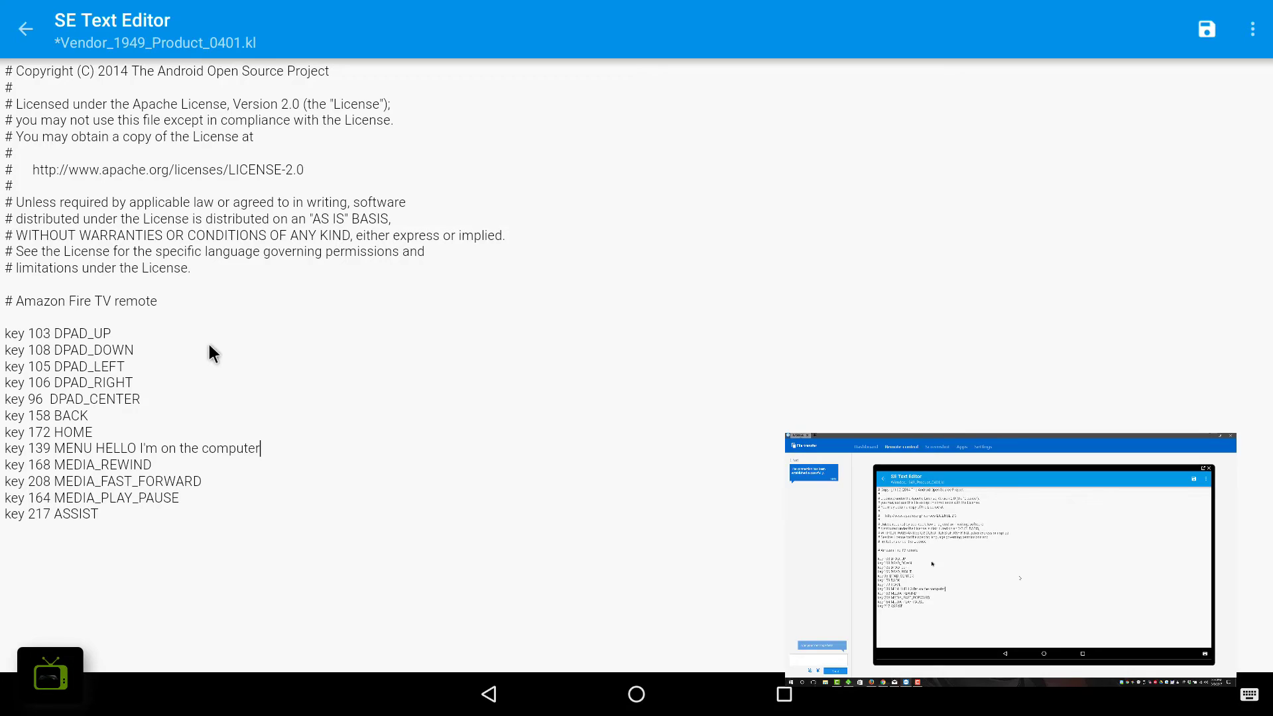
pyautogui.press('BackSpace')
pyautogui.press('BackSpace')
pyautogui.press('BackSpace')
pyautogui.press('BackSpace')
pyautogui.press('BackSpace')
pyautogui.press('BackSpace')
pyautogui.press('BackSpace')
pyautogui.press('BackSpace')
pyautogui.press('BackSpace')
pyautogui.press('BackSpace')
pyautogui.press('BackSpace')
pyautogui.press('BackSpace')
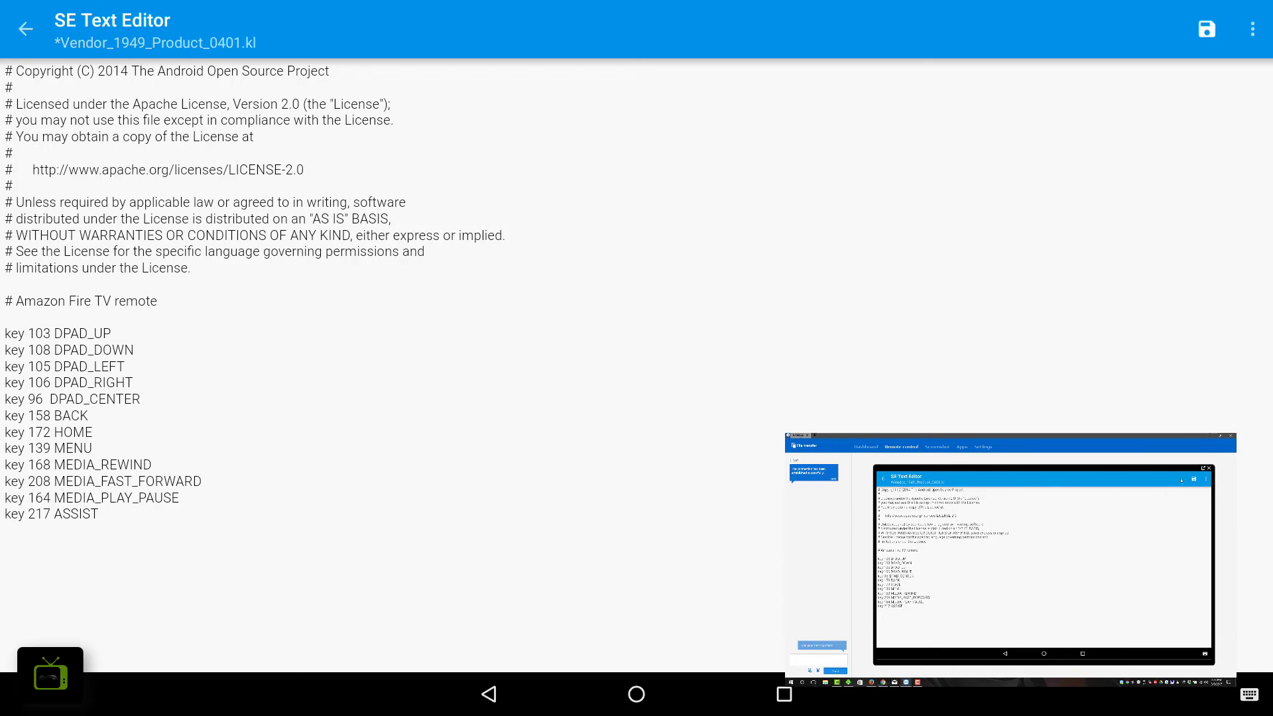
pyautogui.press('Escape')
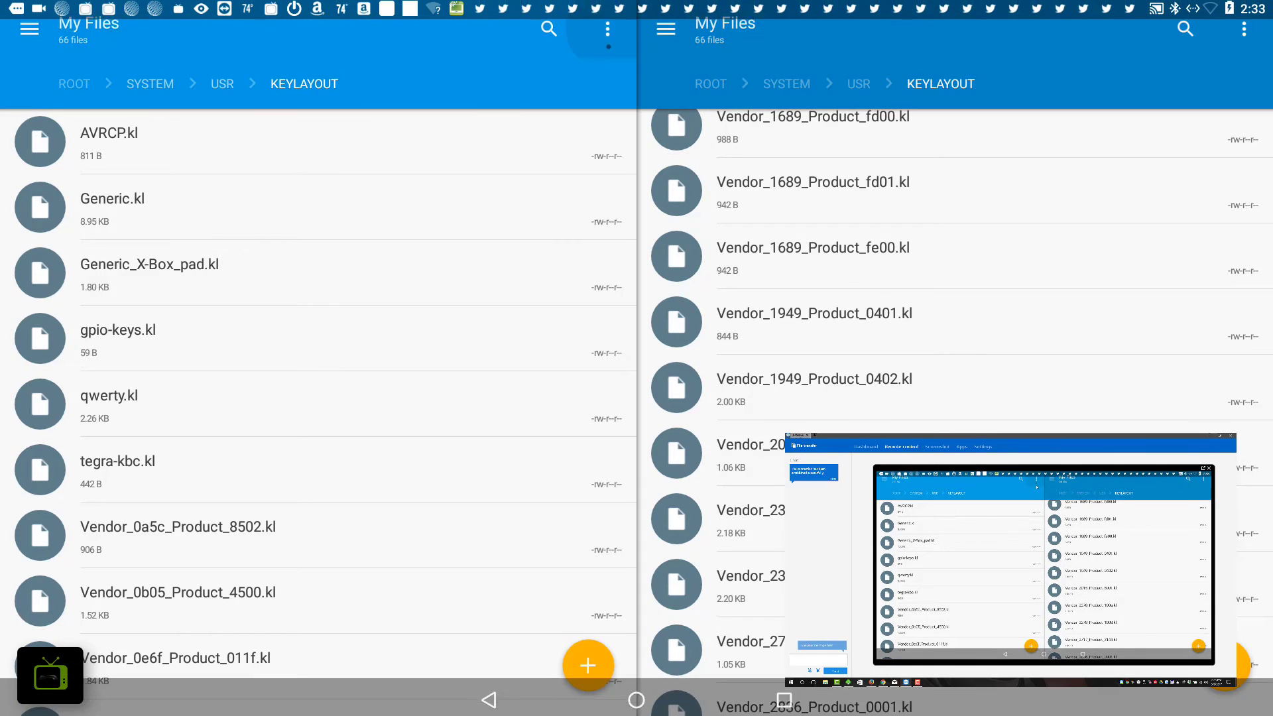
# - Bring up the folder options menu, then go to the Android TV home screen
pyautogui.press('Menu')
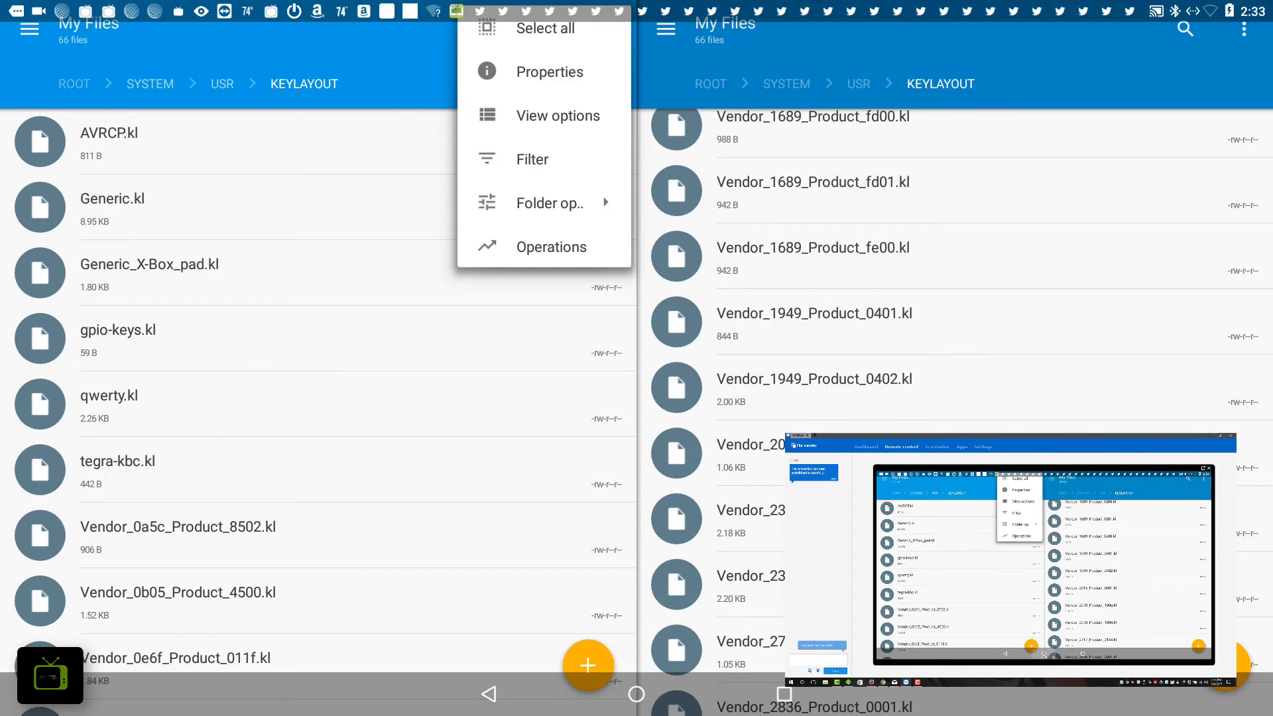
pyautogui.press('Home')
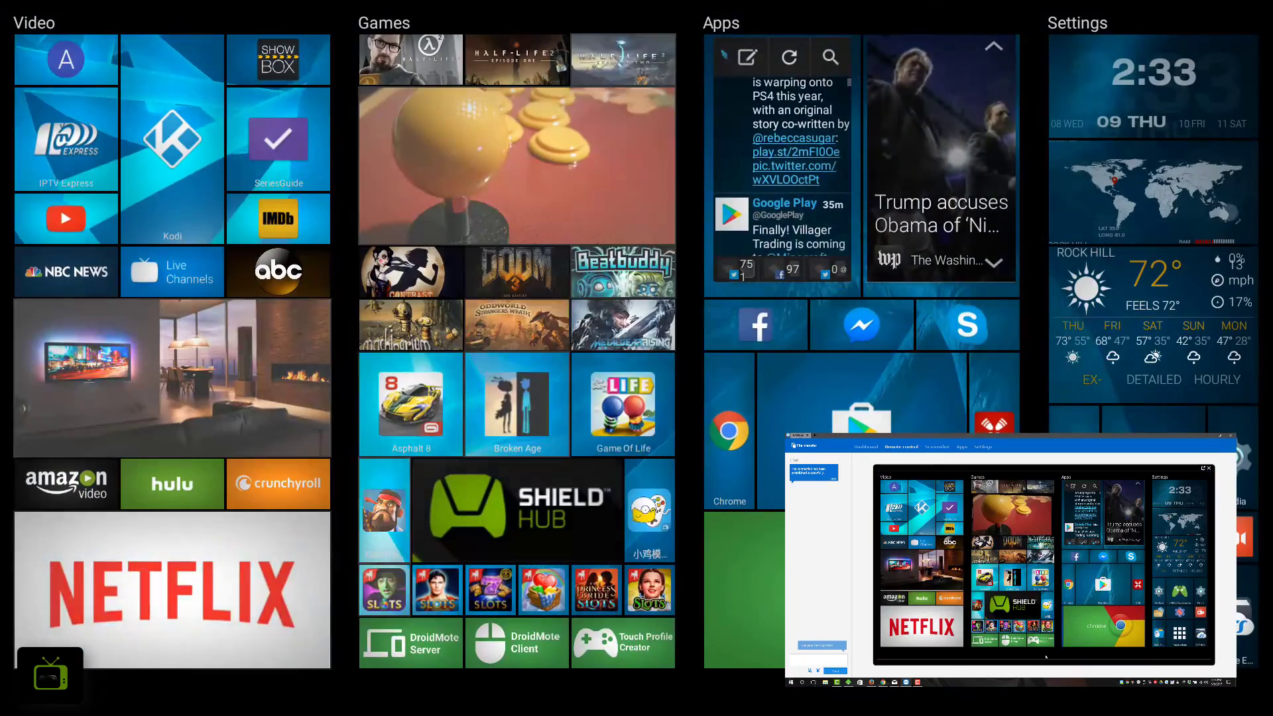